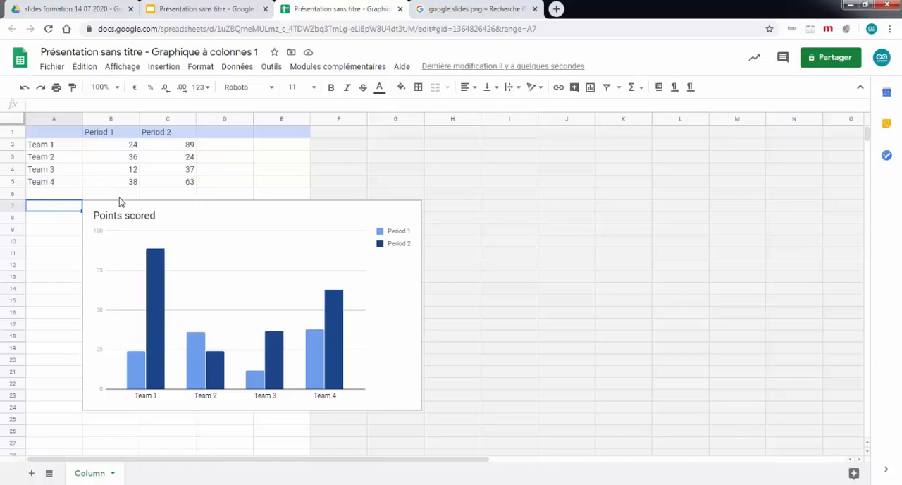
Step: Clear the sample team and period data from cells A1:C5
click(39, 133)
drag(39, 134, 186, 187)
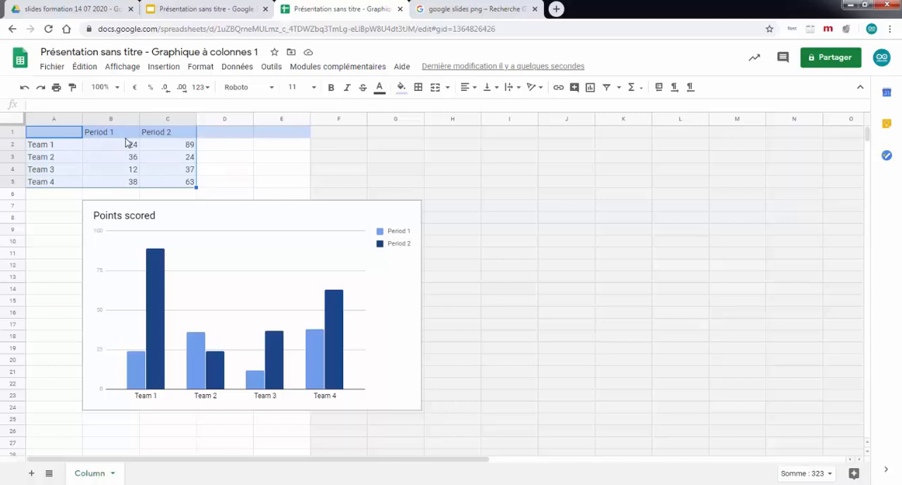
key(Delete)
Step: Enter the row labels Classe, nbr filles and nbr garçons in cells A1 to A3
click(54, 133)
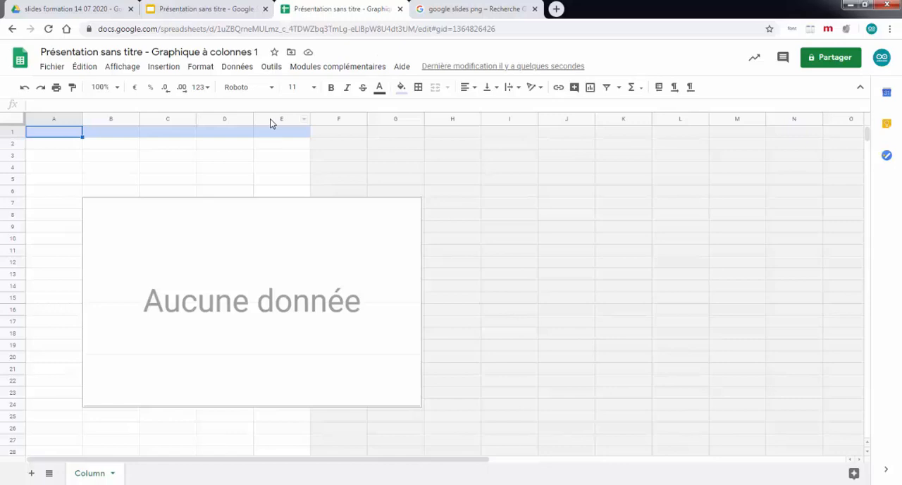
text(Classe)
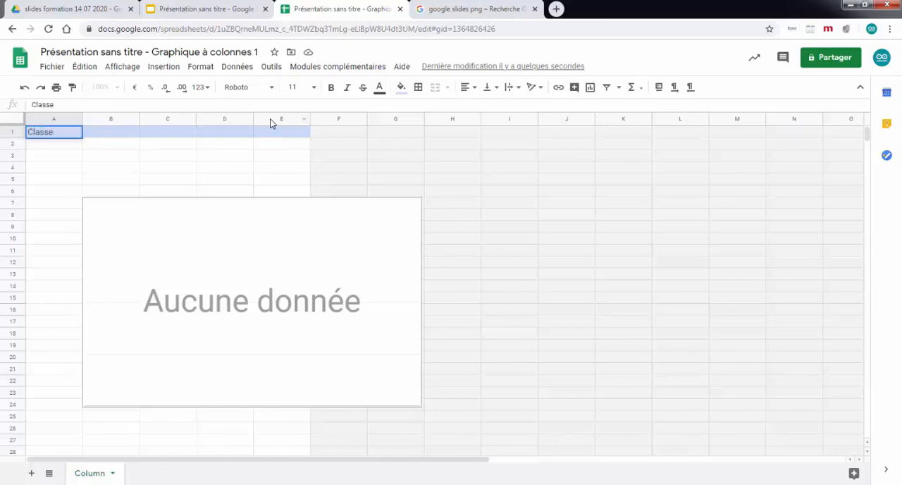
click(71, 145)
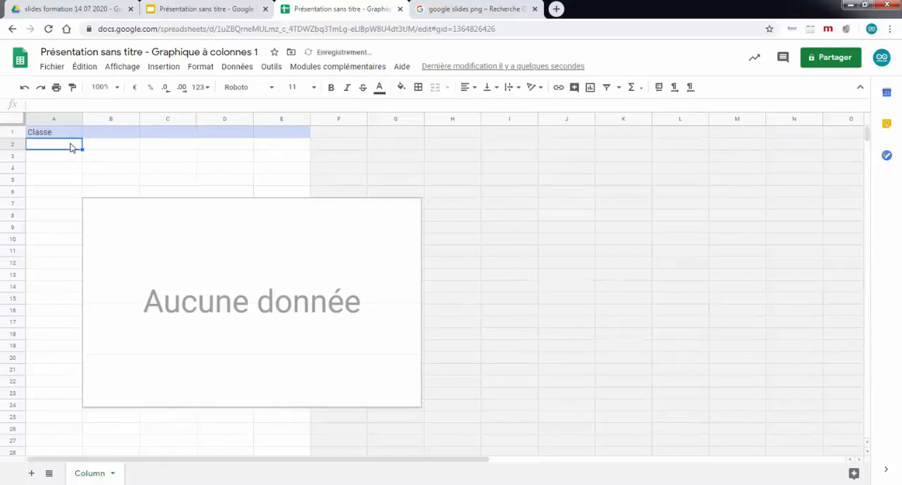
text(nbr filles)
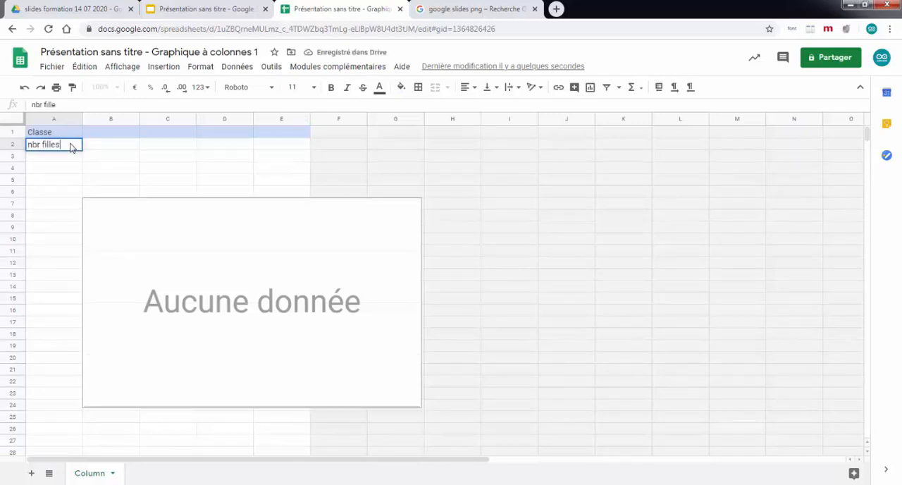
click(45, 161)
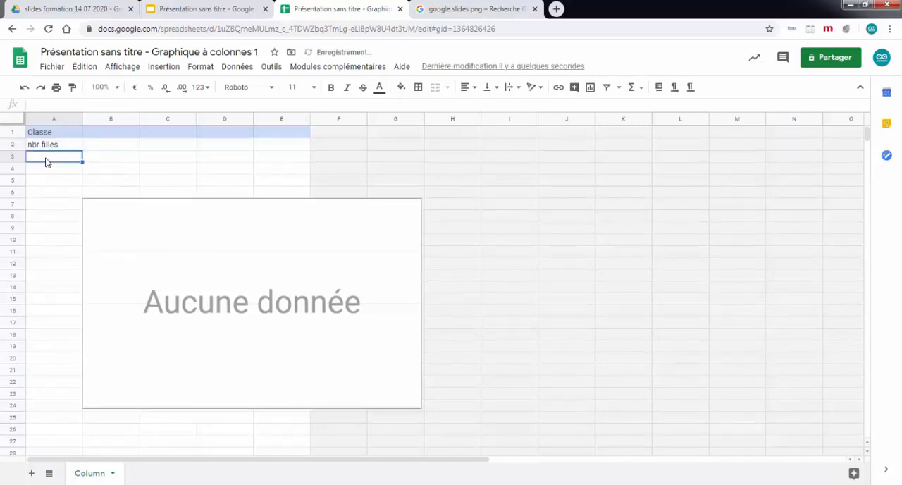
text(nbr garço)
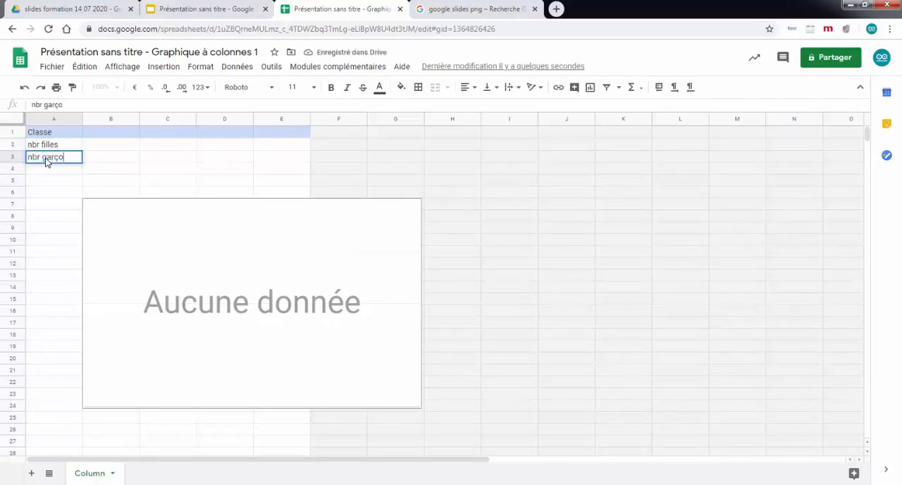
text(ns)
Step: Enter the class headings cp, ce1, ce2, cm1 and cm2 in cells B1 to F1
click(113, 119)
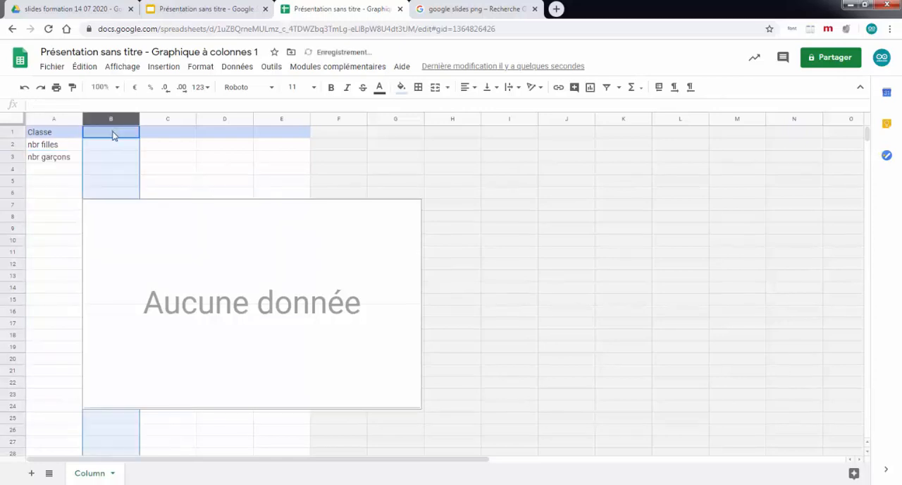
text(cp)
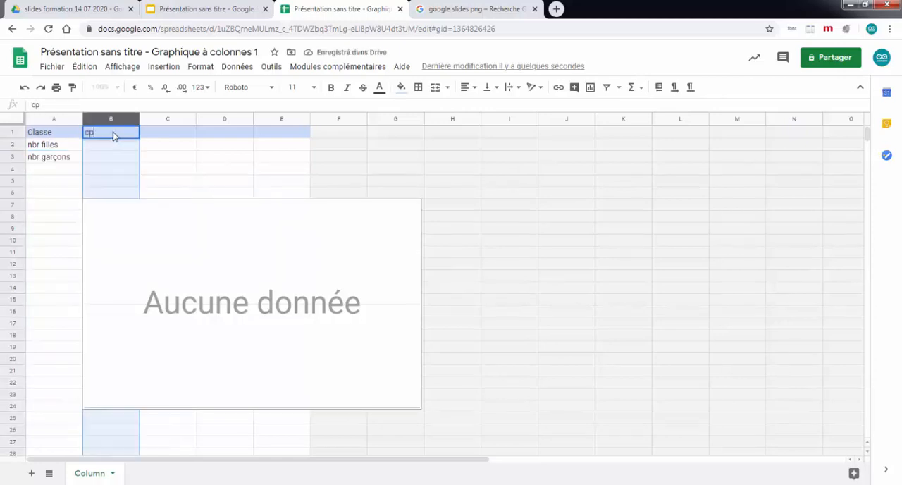
click(158, 137)
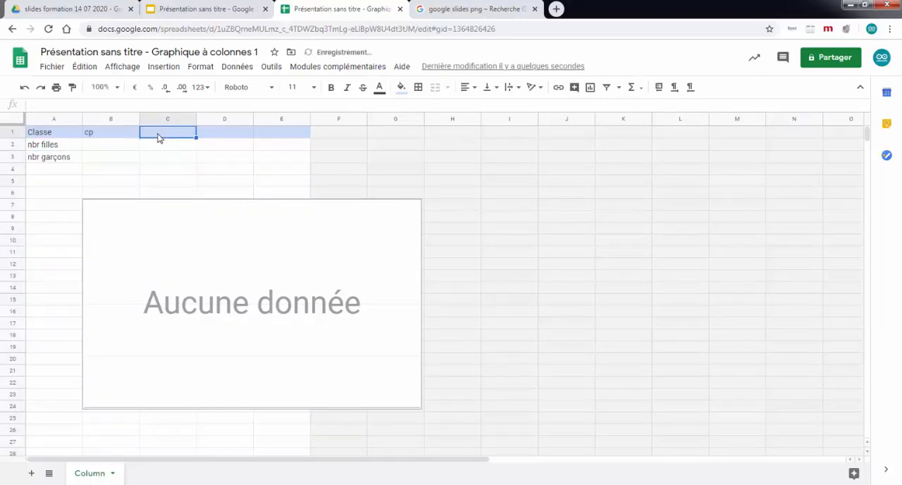
text(ce1)
key(Tab)
text(ce2)
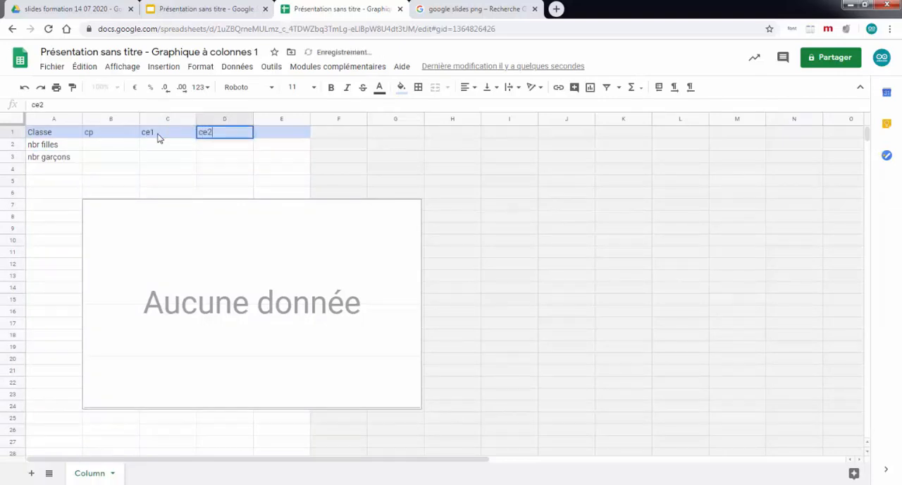
key(Tab)
text(cm1)
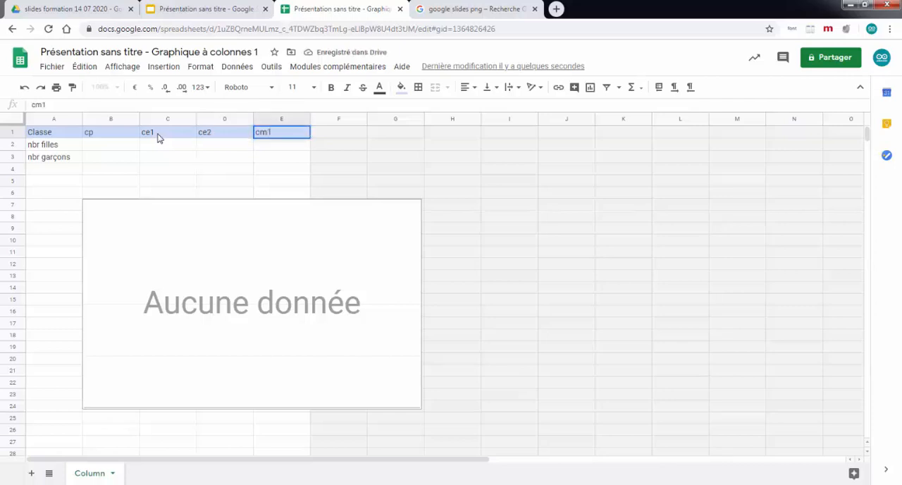
key(Tab)
text(cm2)
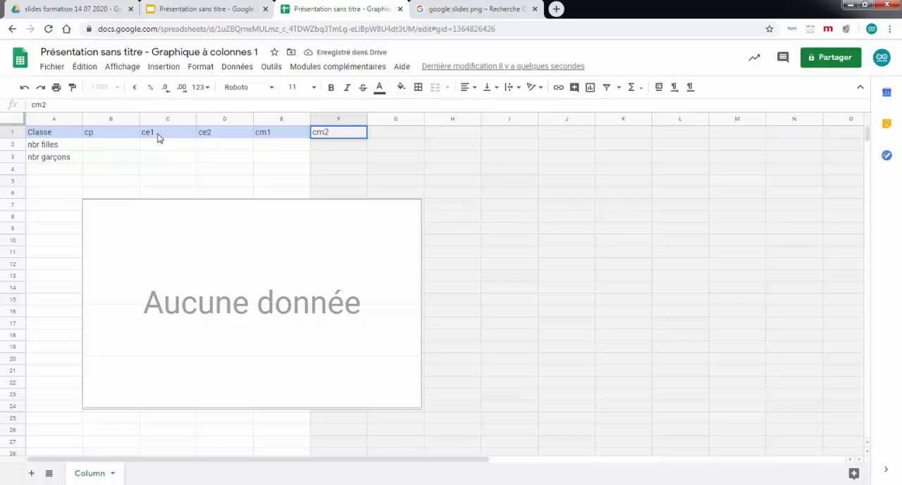
Step: Fill the nbr filles row with 14, 12, 16, 17 and 11 for classes cp to cm2
click(114, 147)
text(14)
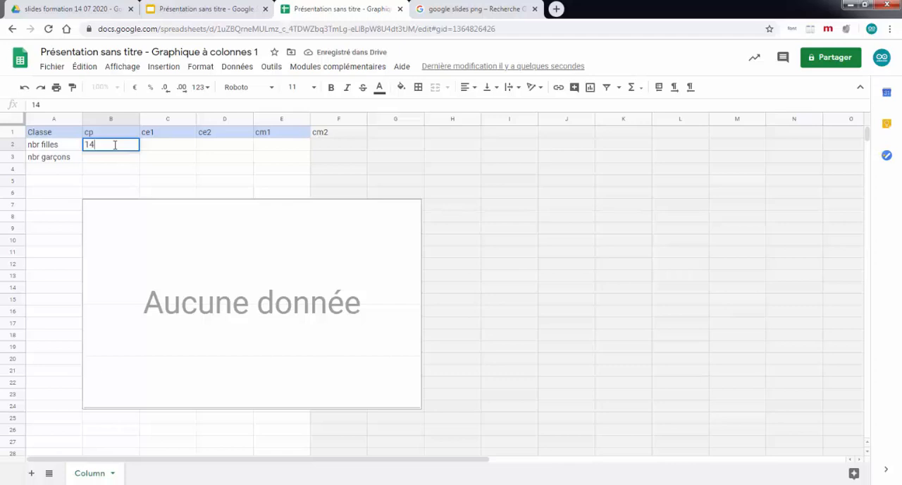
key(Tab)
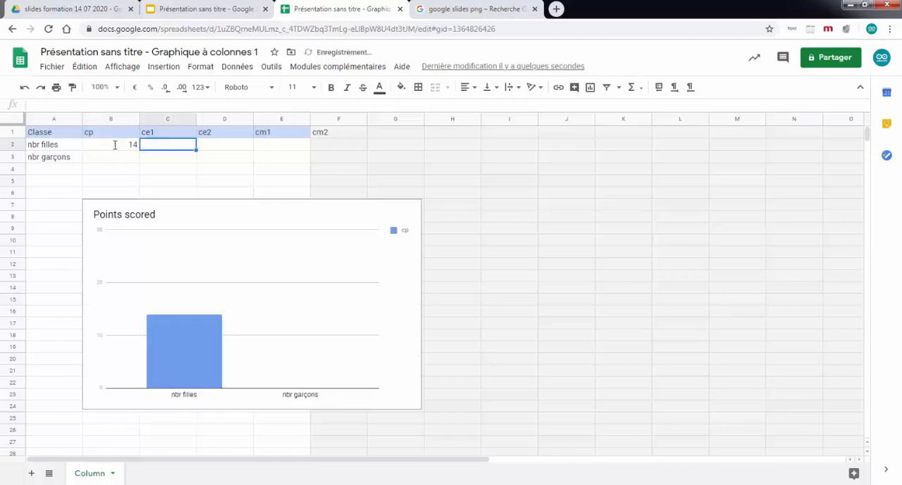
text(12)
key(Tab)
text(16)
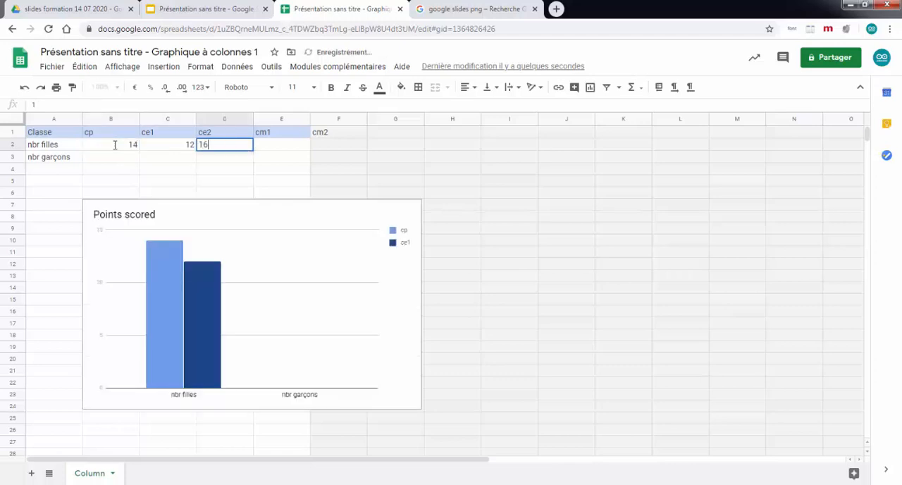
key(Tab)
text(1)
key(Tab)
text(7)
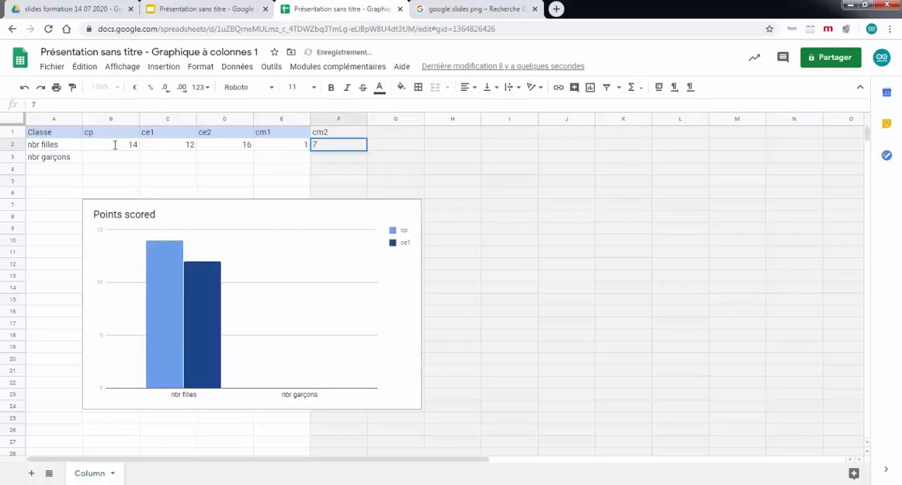
click(296, 146)
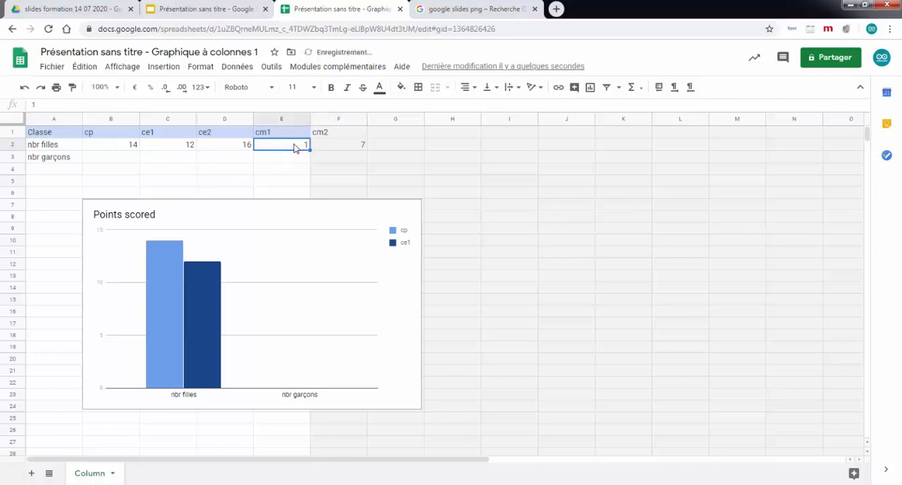
double_click(299, 146)
click(354, 148)
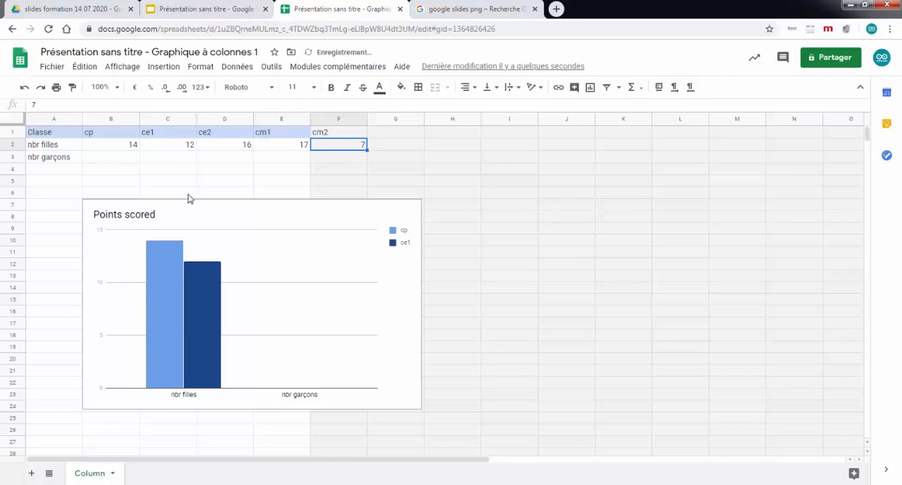
text(11)
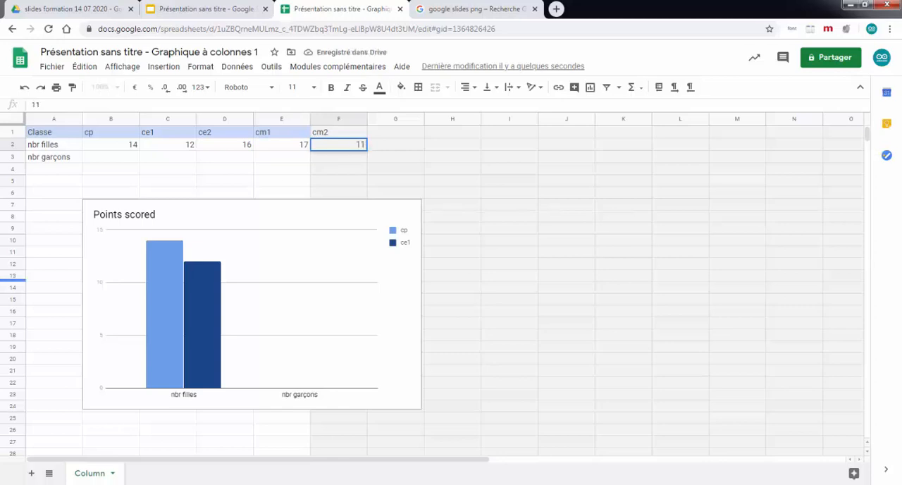
Step: Fill the nbr garçons row with 14, 16, 15, 10 and 17 for classes cp to cm2
click(115, 161)
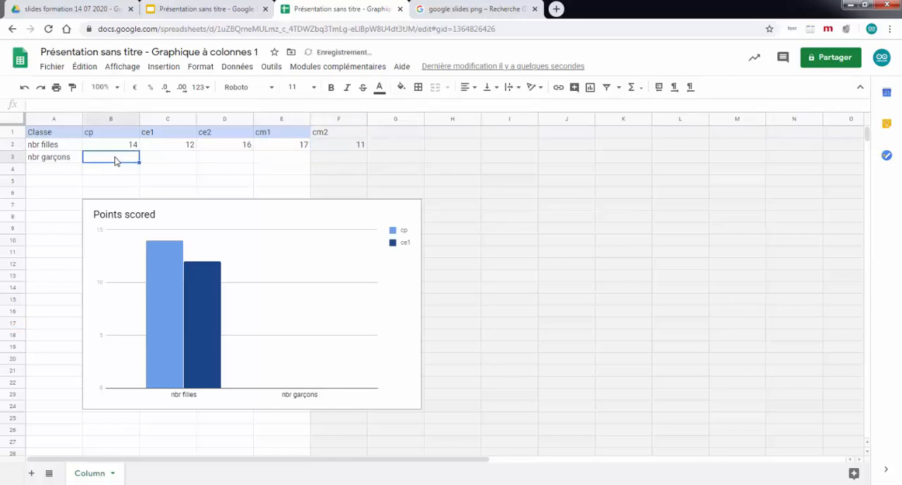
text(14)
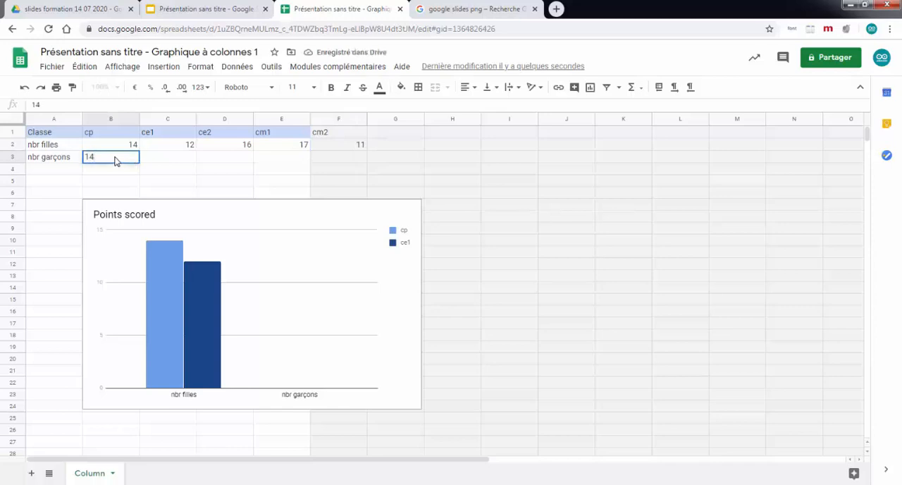
key(Tab)
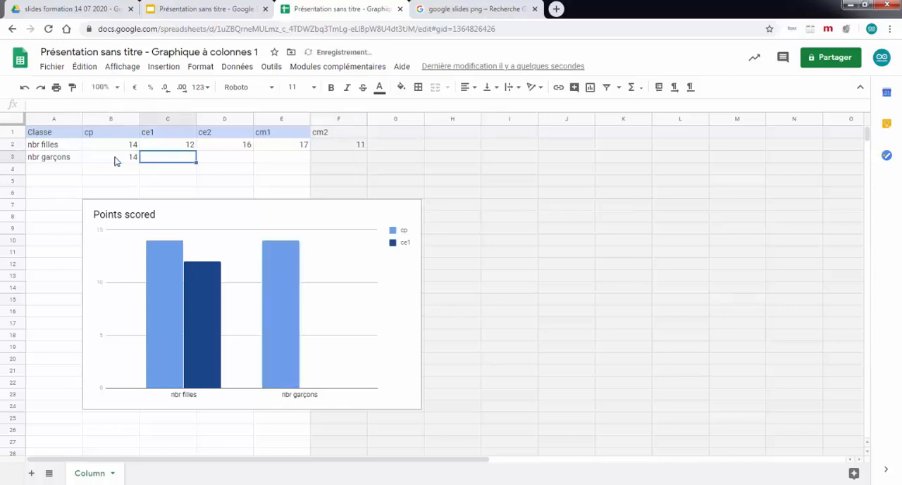
text(16)
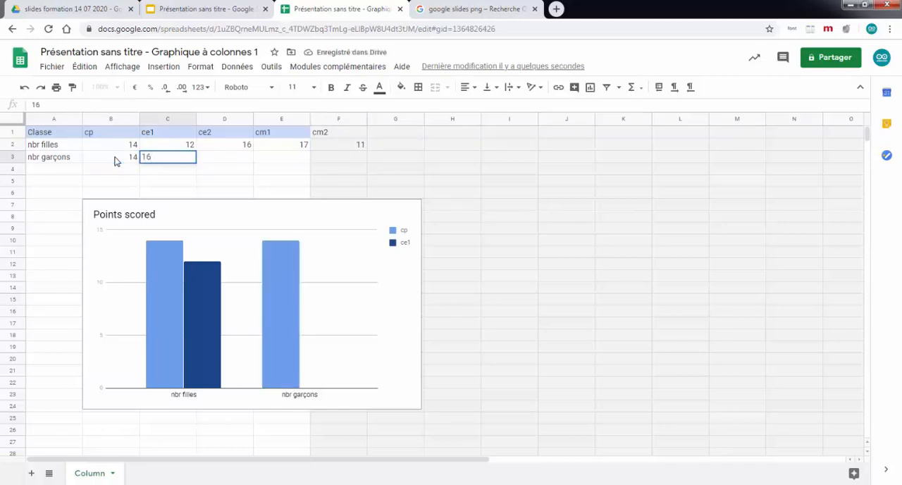
key(Tab)
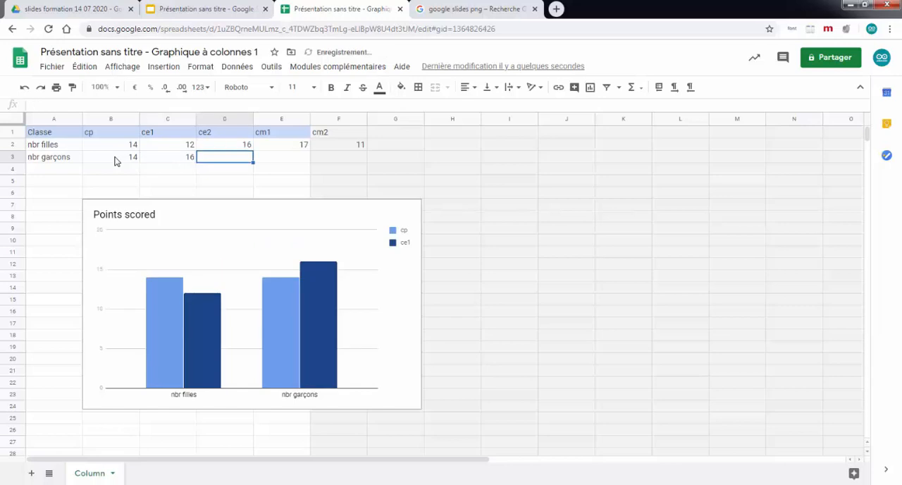
text(15)
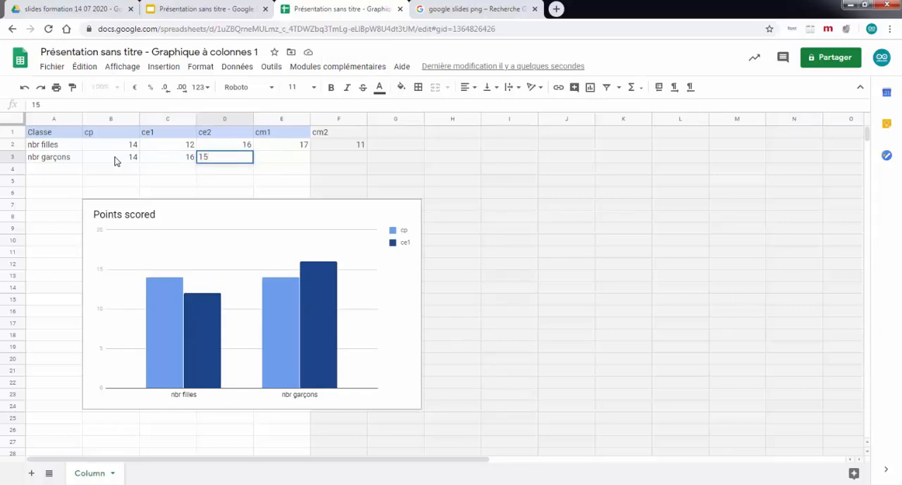
key(Tab)
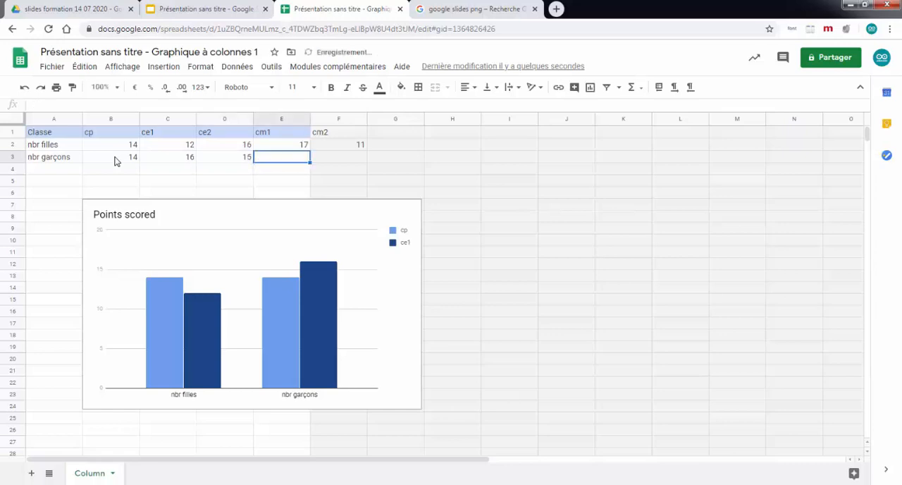
text(10)
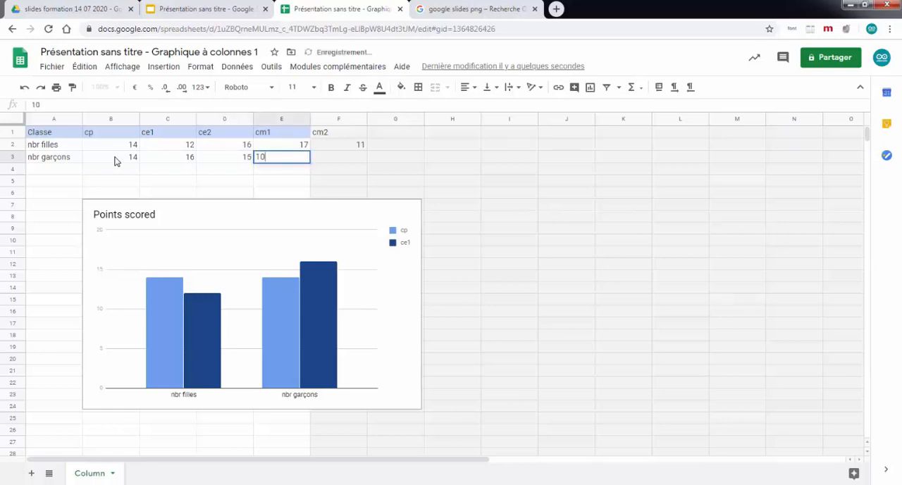
key(Tab)
text(1)
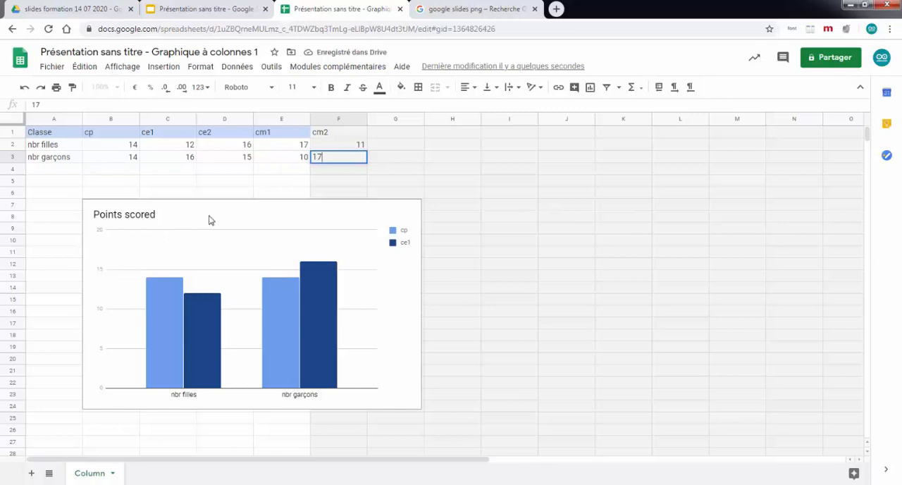
click(234, 178)
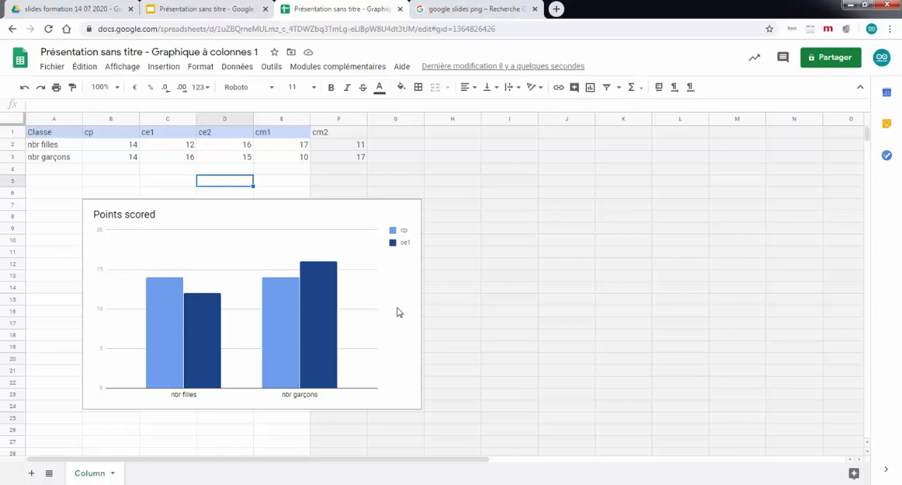
Step: Edit the Points scored chart to use the data range A1:F3 and swap its rows and columns
click(373, 216)
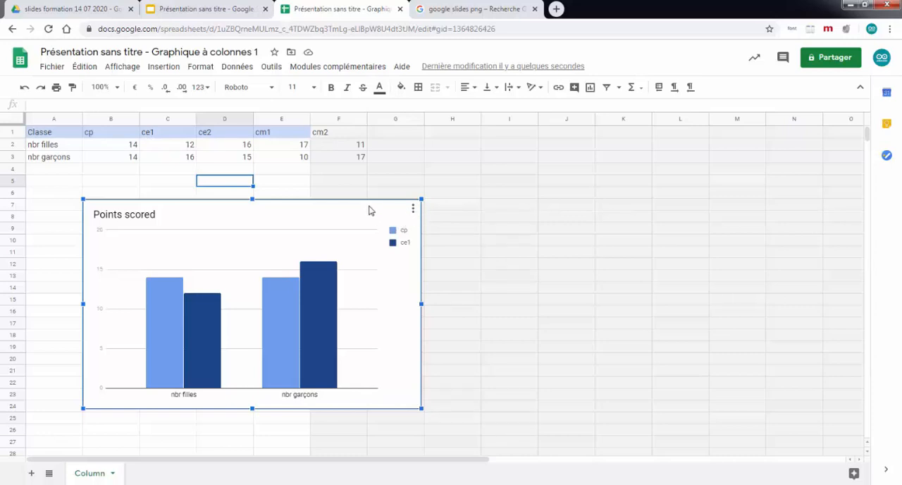
click(413, 209)
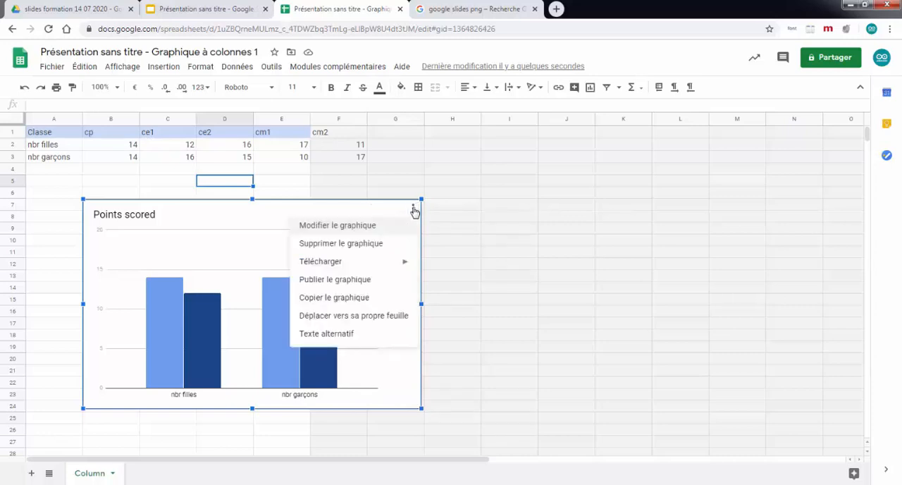
click(359, 234)
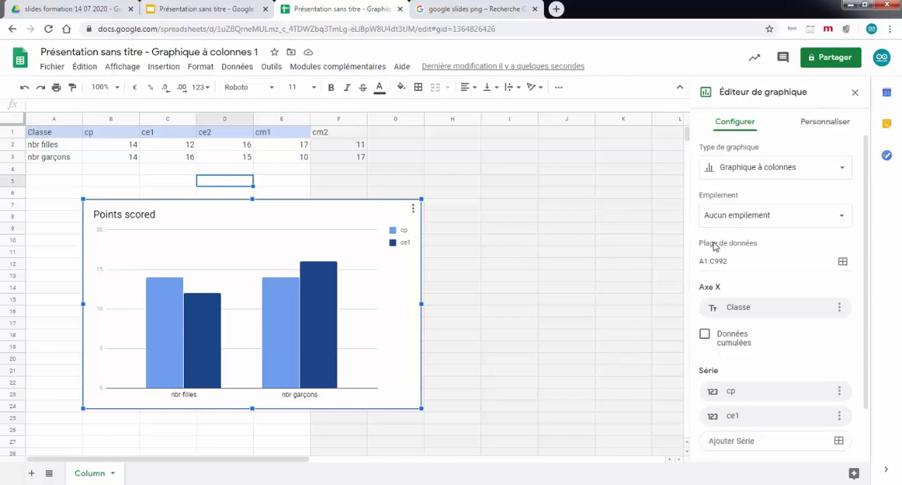
click(842, 262)
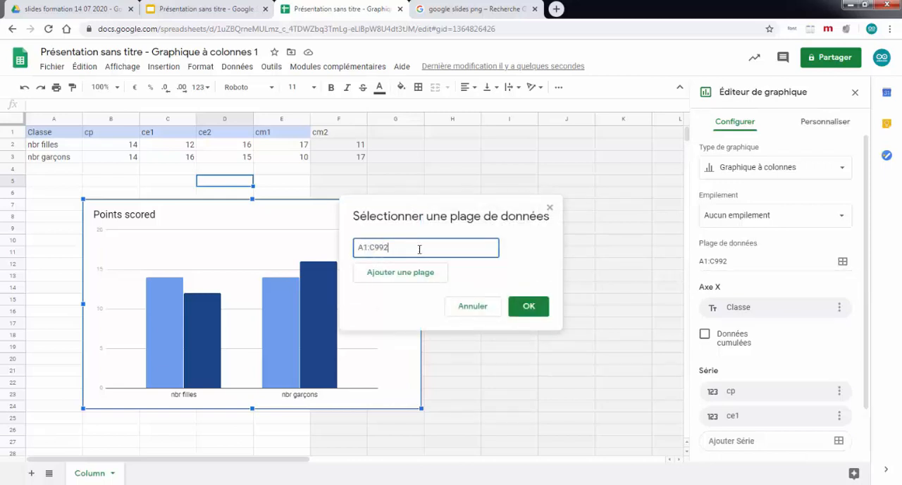
drag(36, 133, 352, 157)
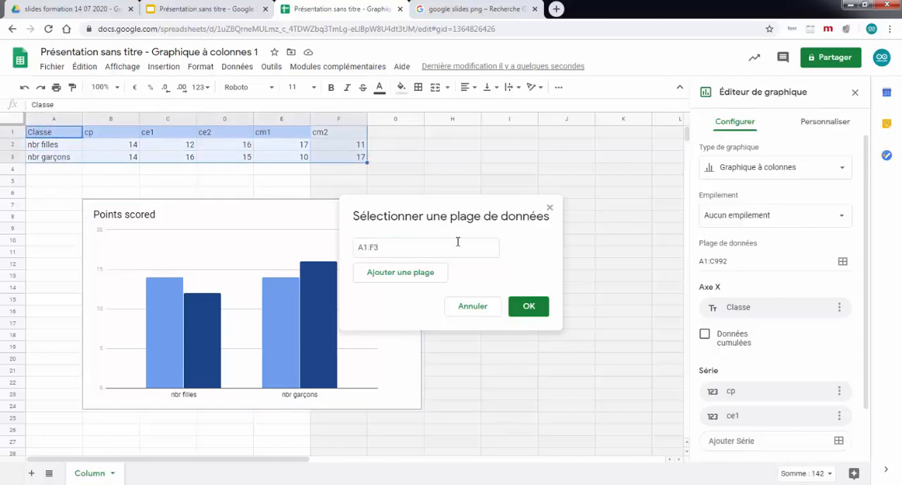
click(527, 307)
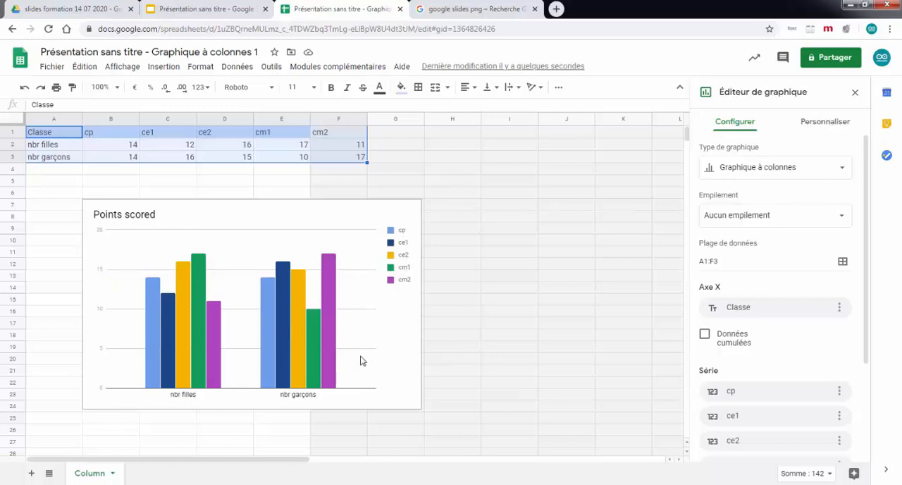
drag(866, 305, 844, 425)
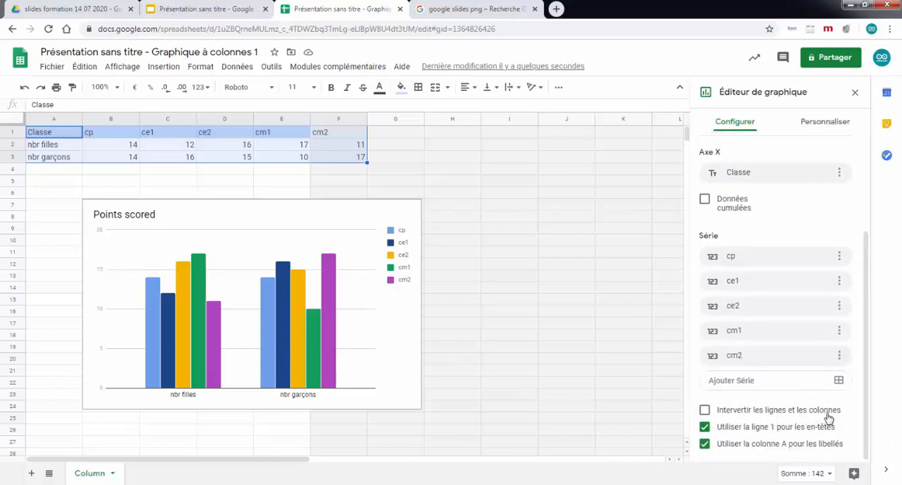
click(704, 409)
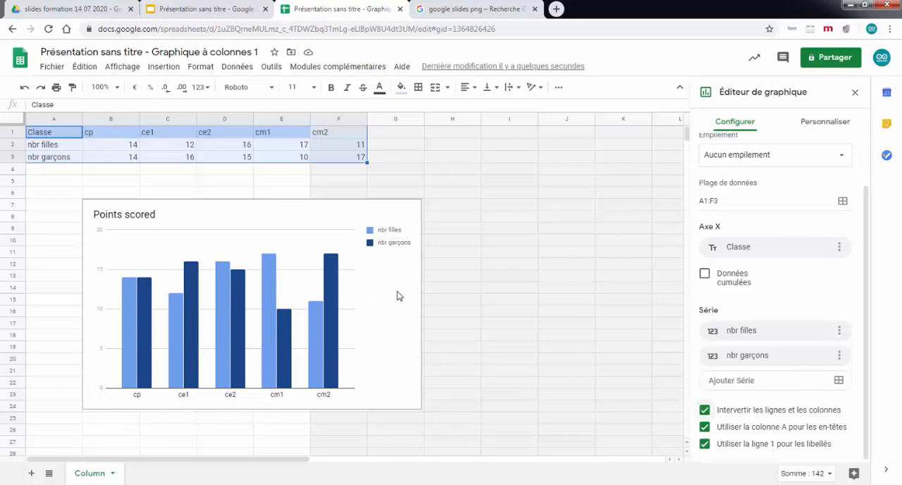
Step: Switch to the Google Slides presentation and update the linked Points scored chart from its source spreadsheet
click(216, 12)
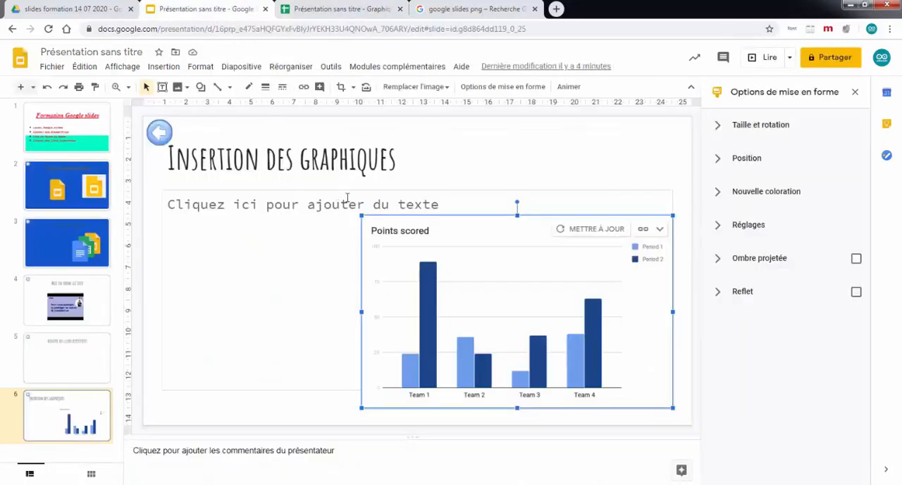
click(582, 232)
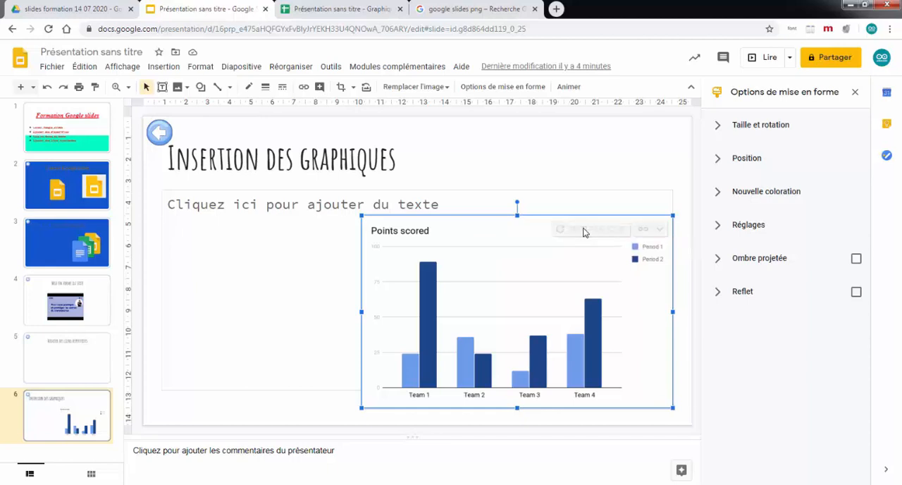